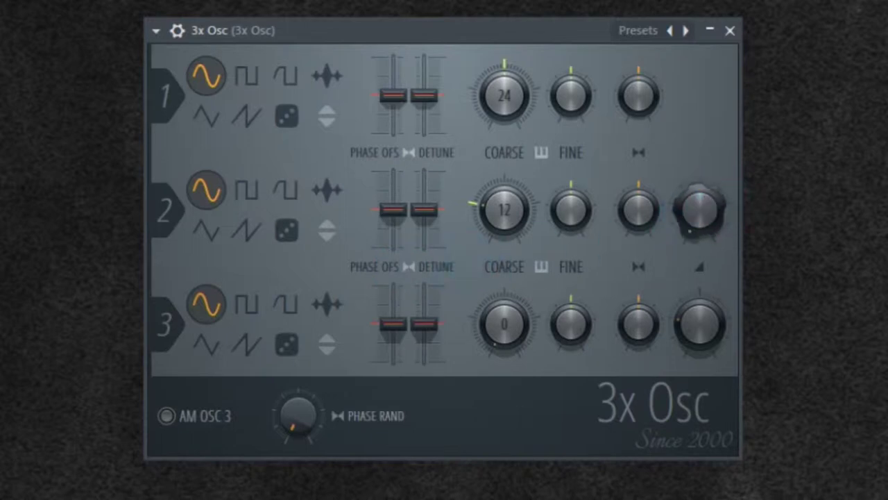
Turn oscillator 3's volume knob down in the 3x Osc patch.
{"action": "left_click_drag", "start_coordinate": [701, 322], "coordinate": [701, 347]}
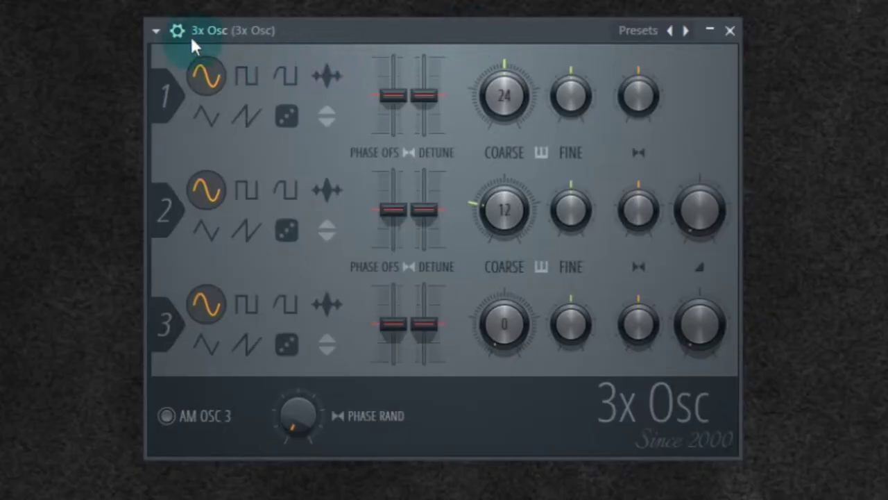
Show the 3x Osc channel settings on the Envelope/Instrument properties page.
{"action": "left_click", "coordinate": [183, 39]}
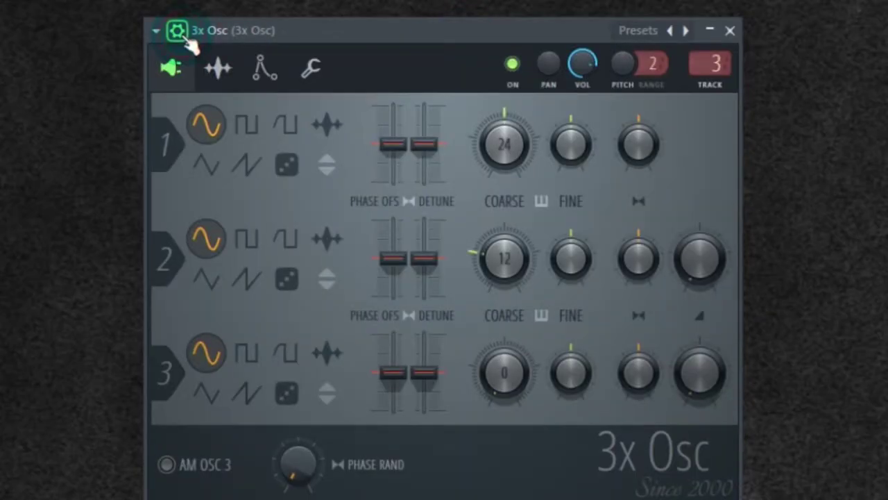
{"action": "left_click", "coordinate": [257, 49]}
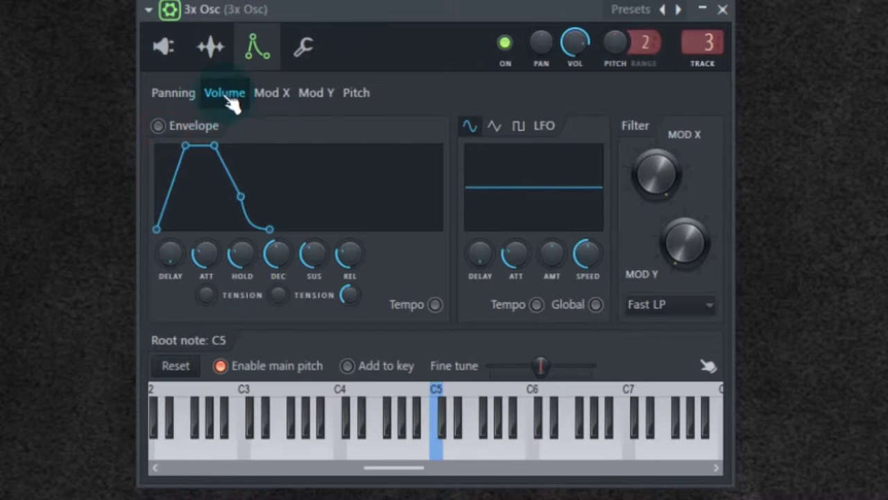
Enable the volume envelope with zero attack, hold, sustain and release and a short decay.
{"action": "left_click", "coordinate": [161, 128]}
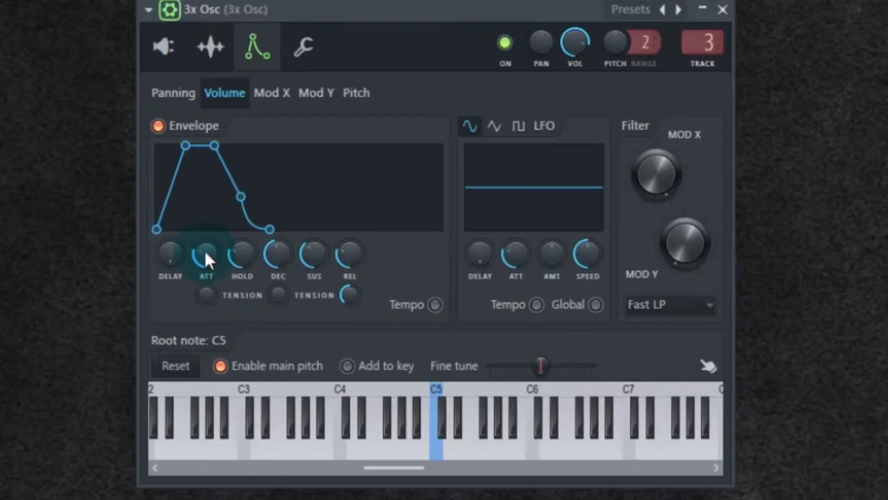
{"action": "left_click_drag", "start_coordinate": [205, 253], "coordinate": [206, 298]}
{"action": "left_click_drag", "start_coordinate": [237, 266], "coordinate": [237, 298]}
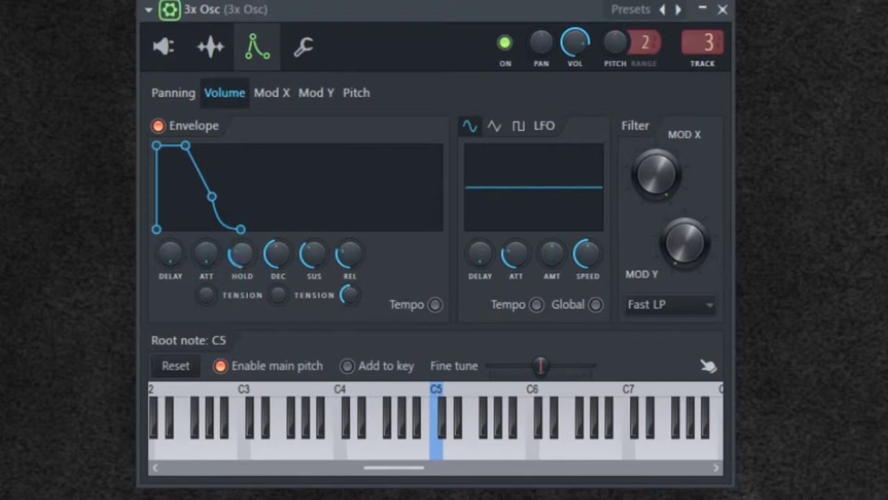
{"action": "left_click_drag", "start_coordinate": [313, 253], "coordinate": [314, 291]}
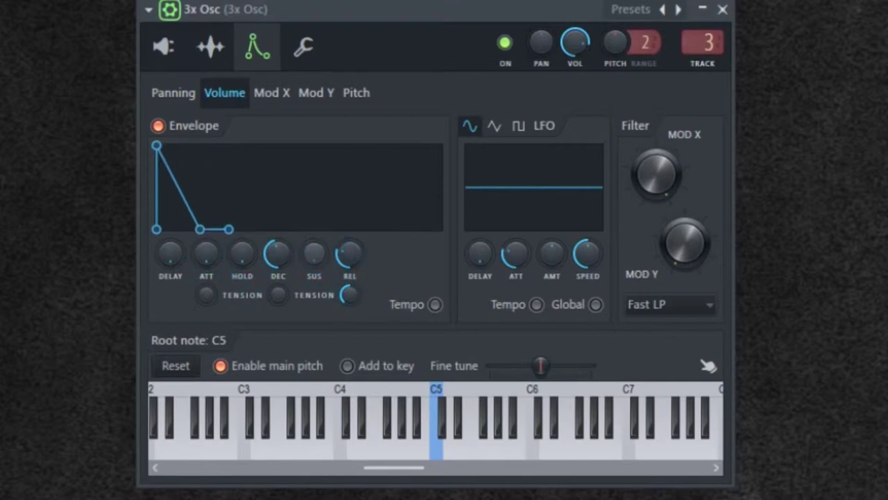
{"action": "left_click_drag", "start_coordinate": [349, 253], "coordinate": [350, 291]}
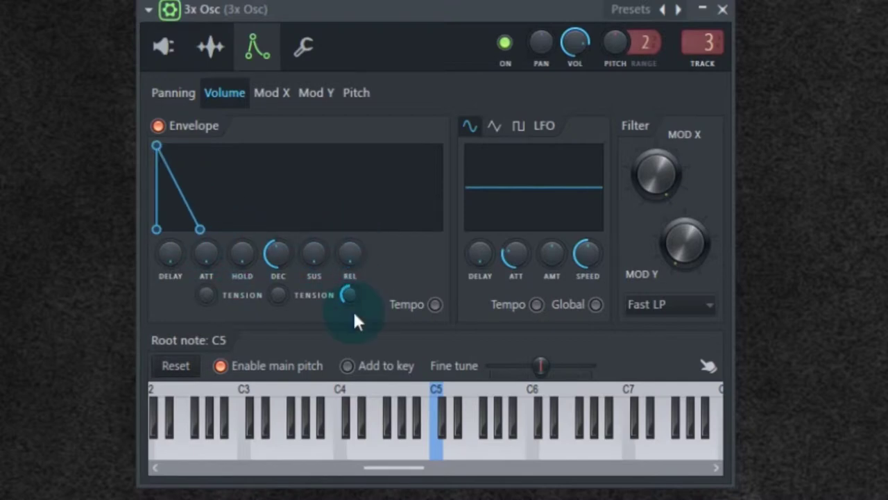
{"action": "left_click_drag", "start_coordinate": [281, 257], "coordinate": [281, 294]}
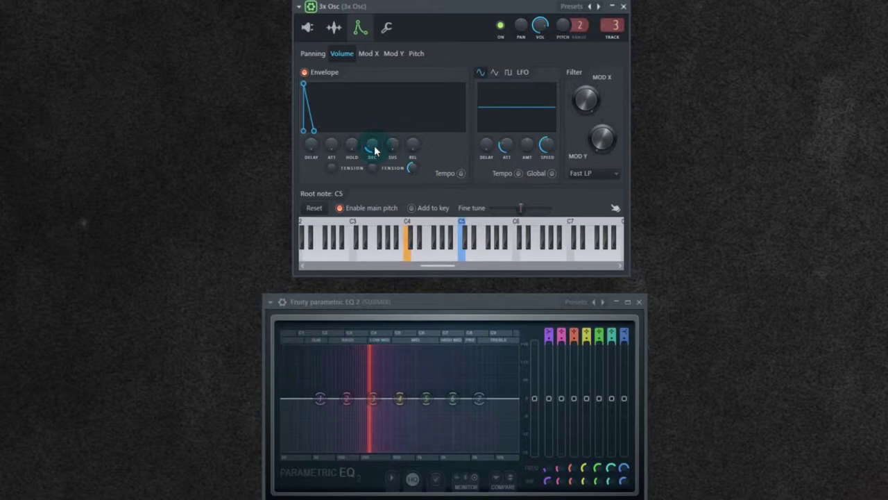
{"action": "left_click_drag", "start_coordinate": [373, 147], "coordinate": [373, 159]}
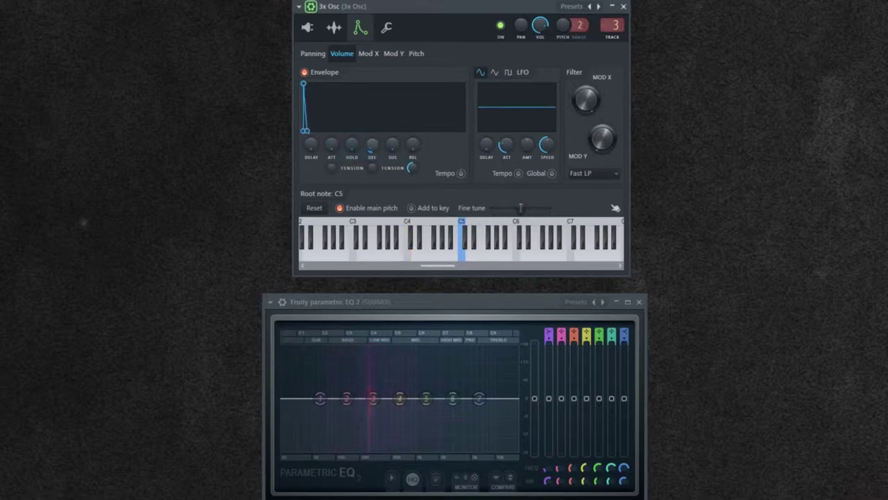
{"action": "left_click_drag", "start_coordinate": [373, 158], "coordinate": [374, 147]}
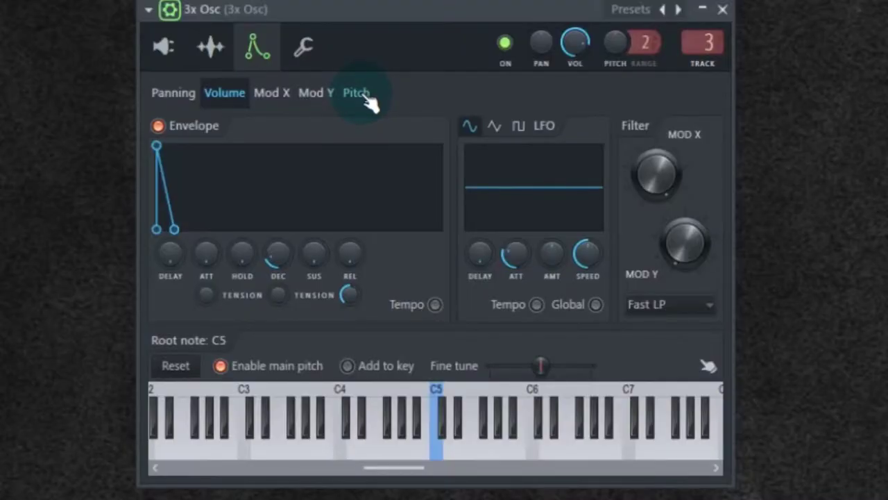
Enable the Pitch envelope and turn its AMT knob up to maximum.
{"action": "left_click", "coordinate": [365, 97]}
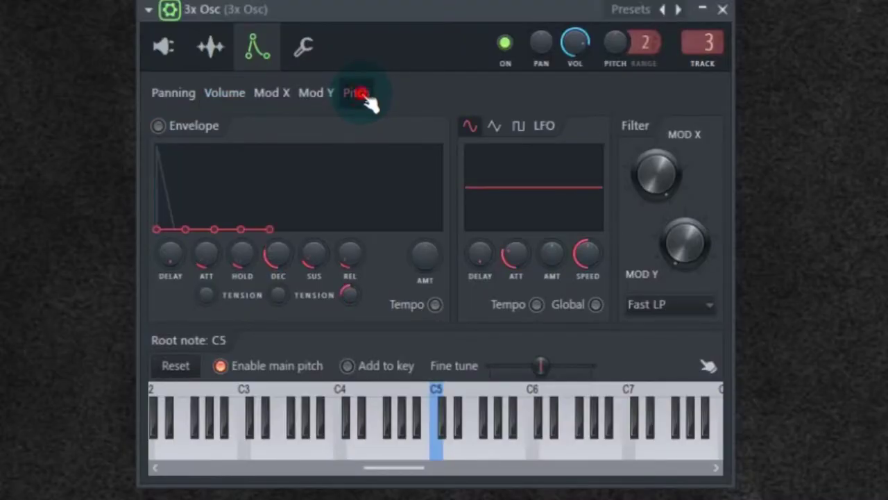
{"action": "left_click", "coordinate": [159, 127]}
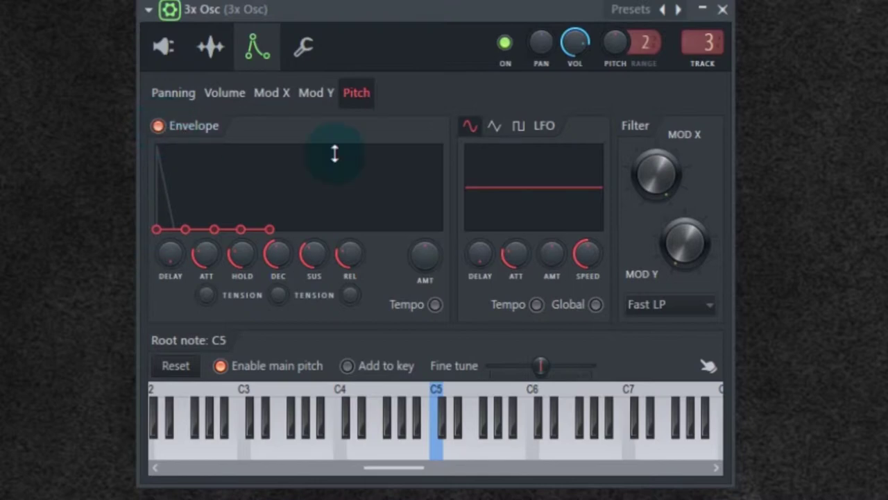
{"action": "left_click", "coordinate": [419, 265]}
{"action": "left_click_drag", "start_coordinate": [426, 256], "coordinate": [425, 211]}
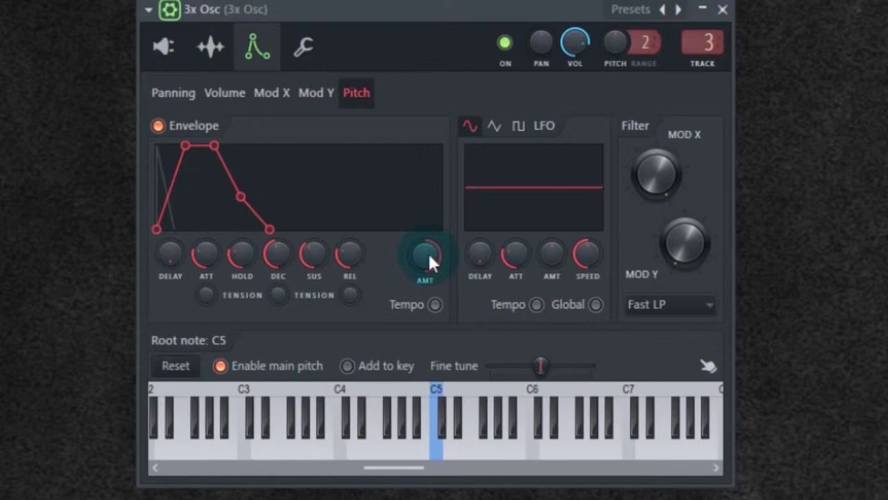
{"action": "mouse_move", "coordinate": [427, 257]}
{"action": "left_mouse_down"}
{"action": "mouse_move", "coordinate": [428, 298]}
{"action": "mouse_move", "coordinate": [427, 256]}
{"action": "left_mouse_up"}
Set the pitch envelope's attack, hold, sustain and release to zero.
{"action": "left_click_drag", "start_coordinate": [206, 257], "coordinate": [206, 284]}
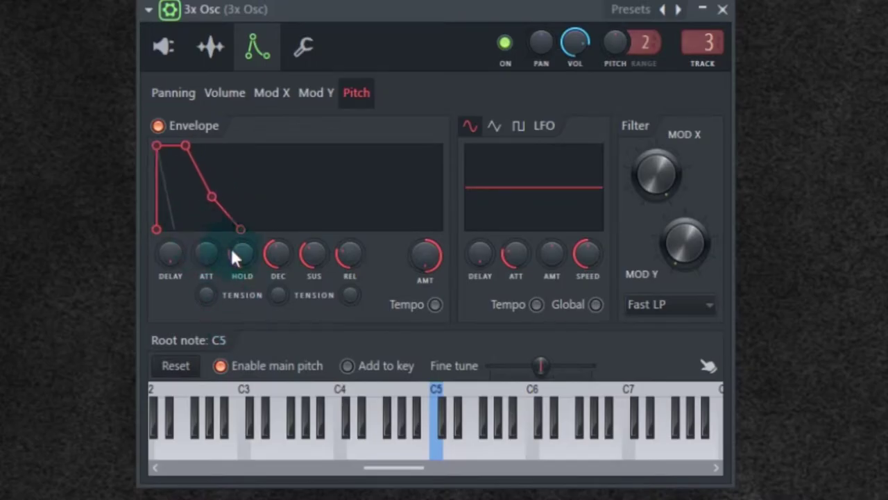
{"action": "left_click_drag", "start_coordinate": [242, 254], "coordinate": [242, 284]}
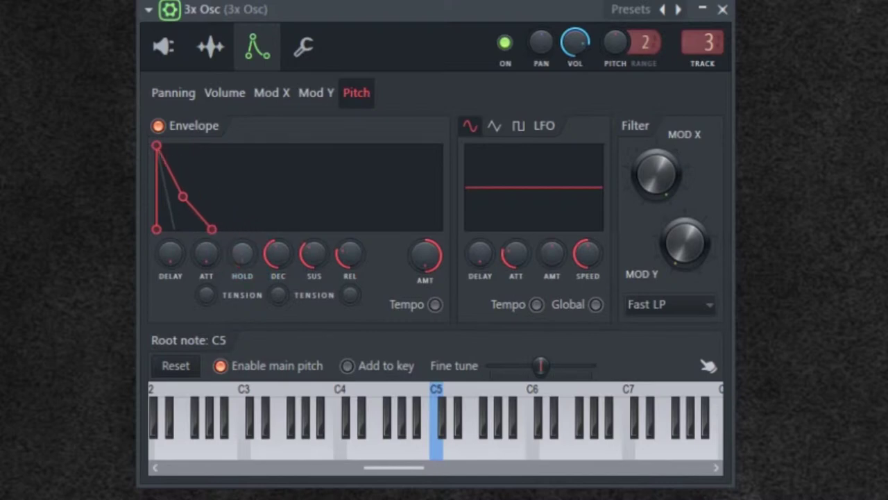
{"action": "left_click_drag", "start_coordinate": [317, 249], "coordinate": [316, 285]}
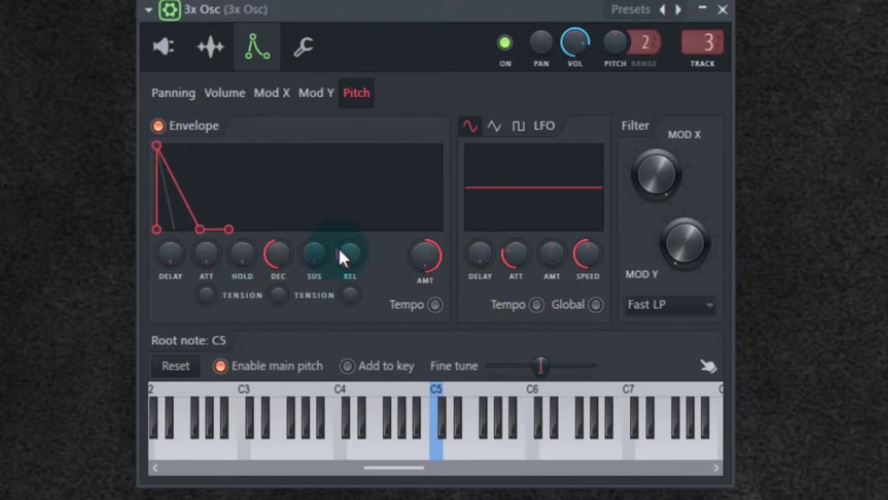
{"action": "left_click_drag", "start_coordinate": [345, 254], "coordinate": [345, 285]}
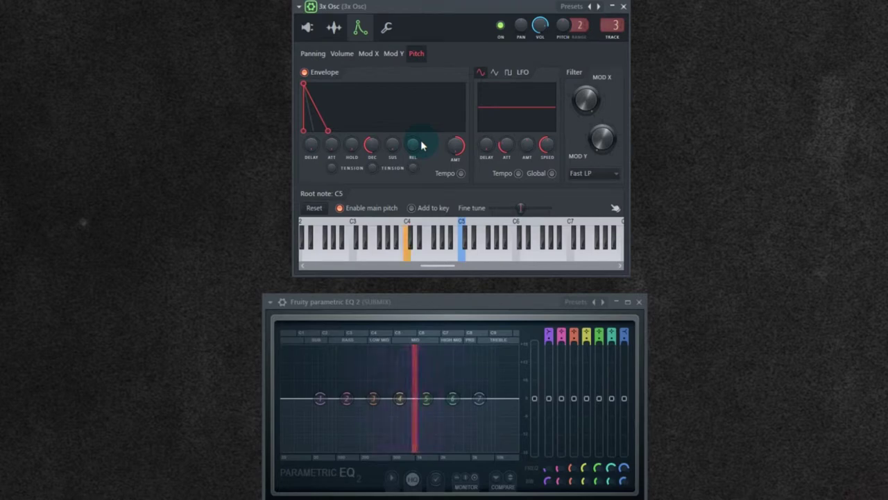
Shorten the pitch envelope's decay and curve it with the decay tension knob.
{"action": "left_click_drag", "start_coordinate": [371, 144], "coordinate": [376, 148]}
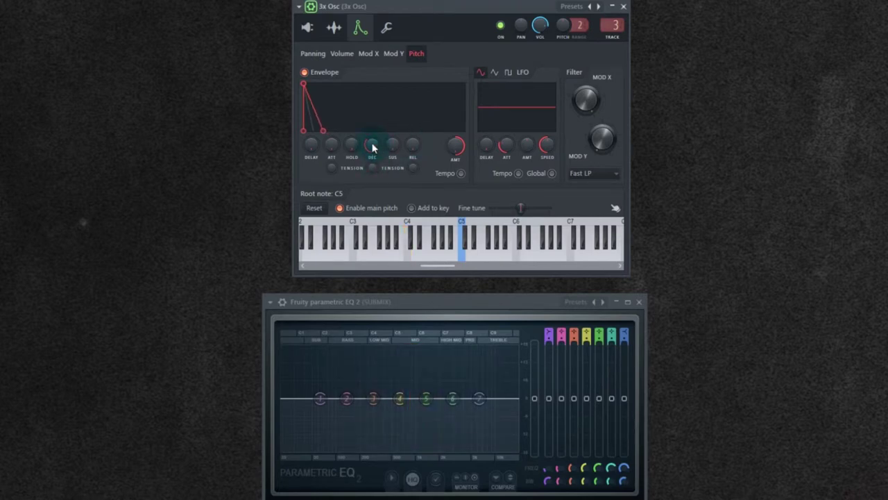
{"action": "left_click_drag", "start_coordinate": [373, 146], "coordinate": [372, 155]}
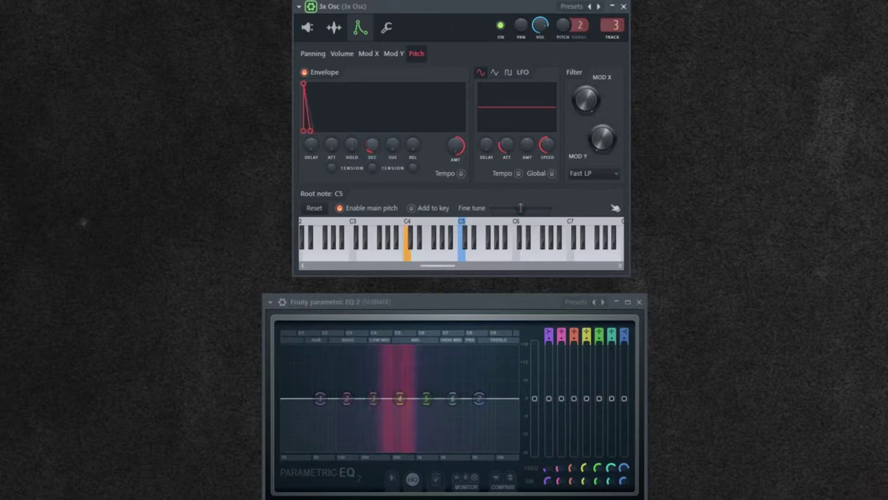
{"action": "left_click_drag", "start_coordinate": [372, 156], "coordinate": [372, 169]}
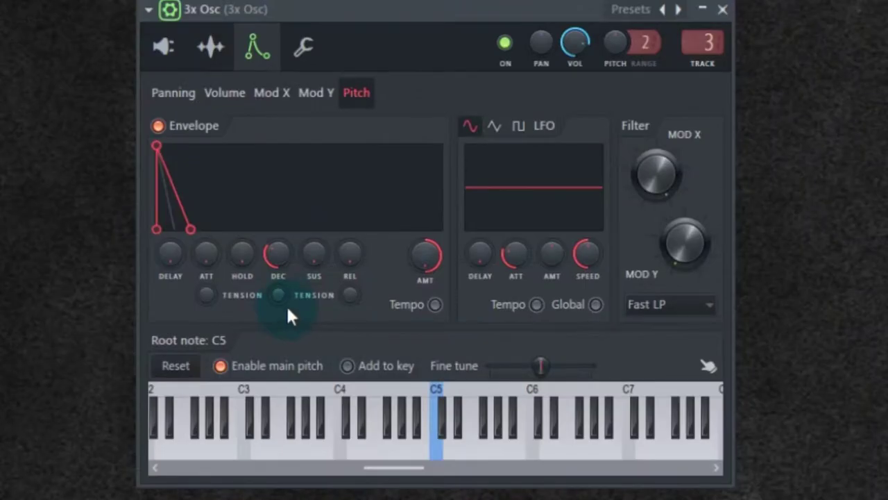
{"action": "left_click_drag", "start_coordinate": [280, 301], "coordinate": [281, 279]}
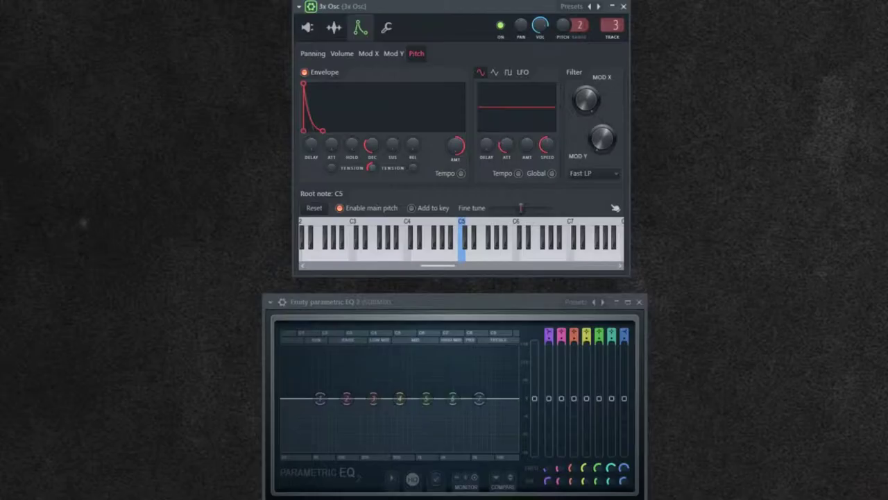
{"action": "left_click_drag", "start_coordinate": [371, 167], "coordinate": [371, 161]}
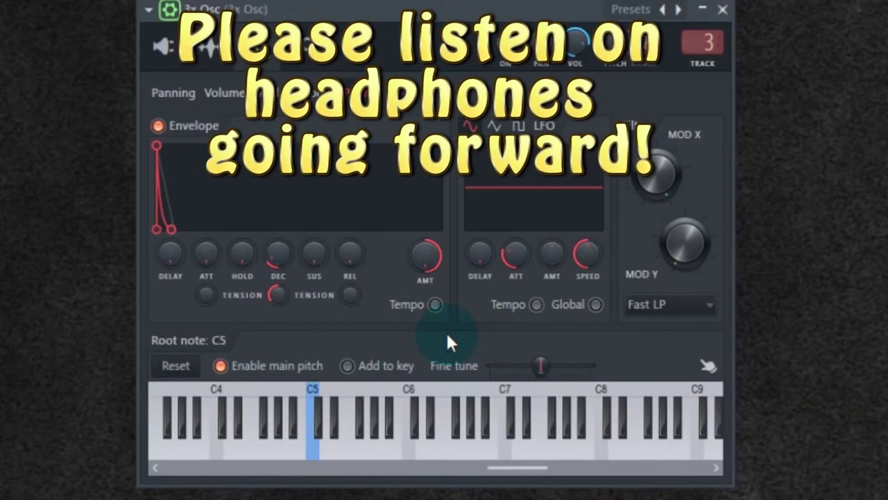
Set the root note on the mini keyboard, trying F#7 before settling on G7.
{"action": "right_click", "coordinate": [561, 394]}
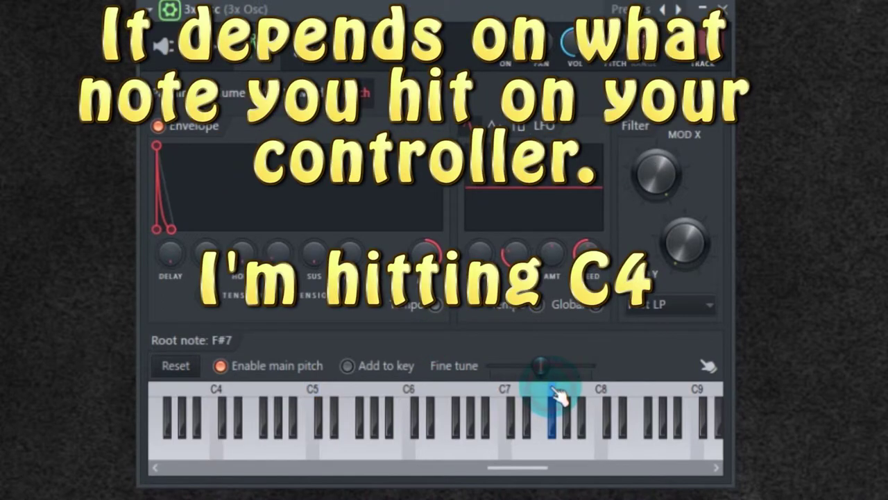
{"action": "right_click", "coordinate": [562, 396]}
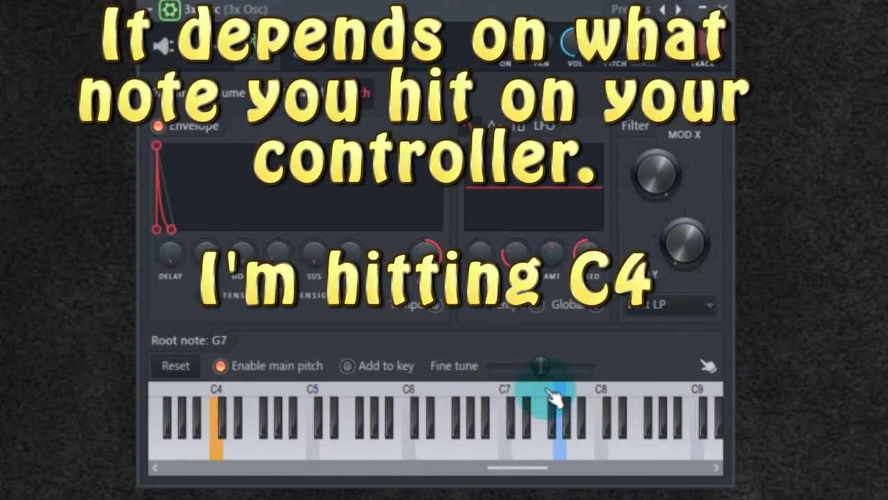
{"action": "right_click", "coordinate": [548, 396]}
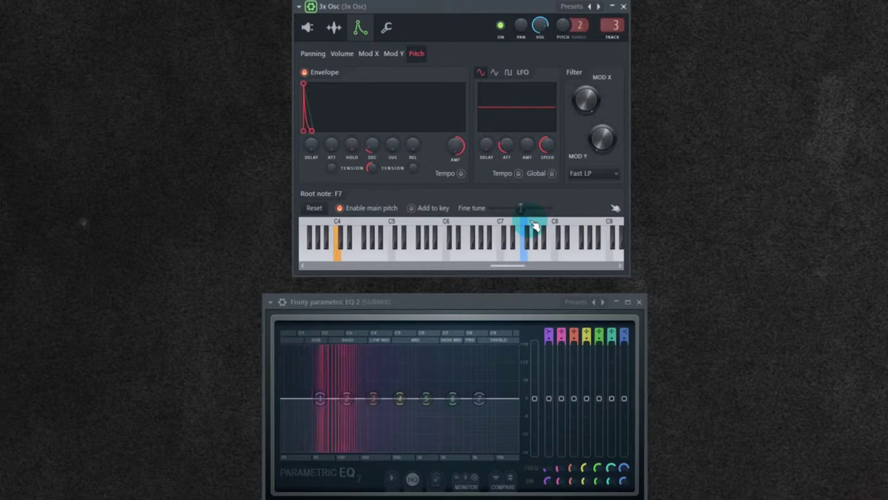
{"action": "left_click", "coordinate": [533, 227]}
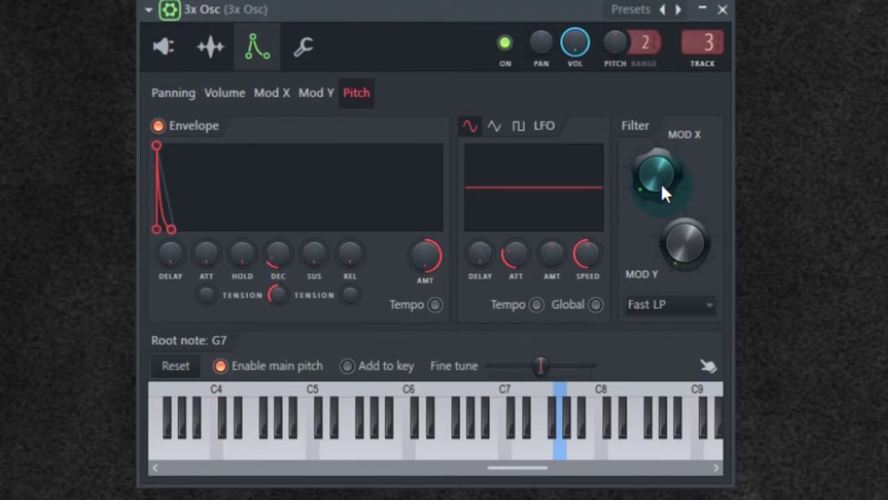
Adjust the Fast LP filter's MOD Y cutoff and MOD X resonance knobs.
{"action": "left_click_drag", "start_coordinate": [659, 181], "coordinate": [661, 197]}
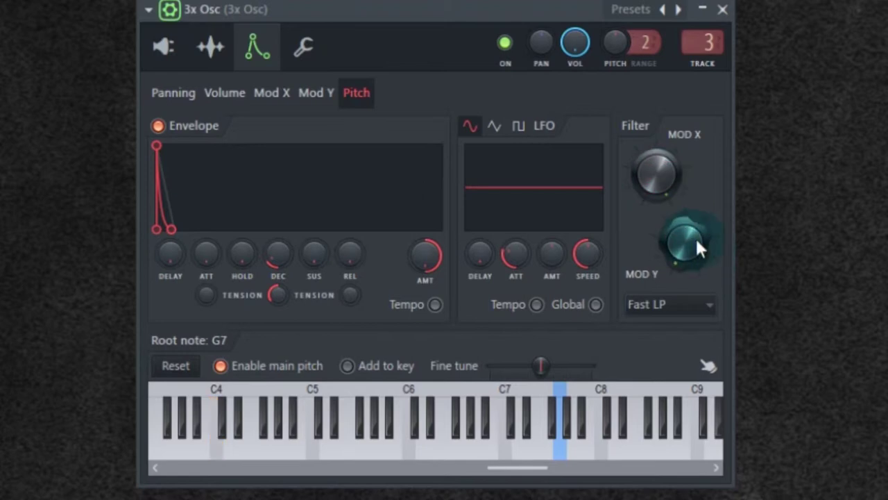
{"action": "left_click_drag", "start_coordinate": [692, 243], "coordinate": [686, 245]}
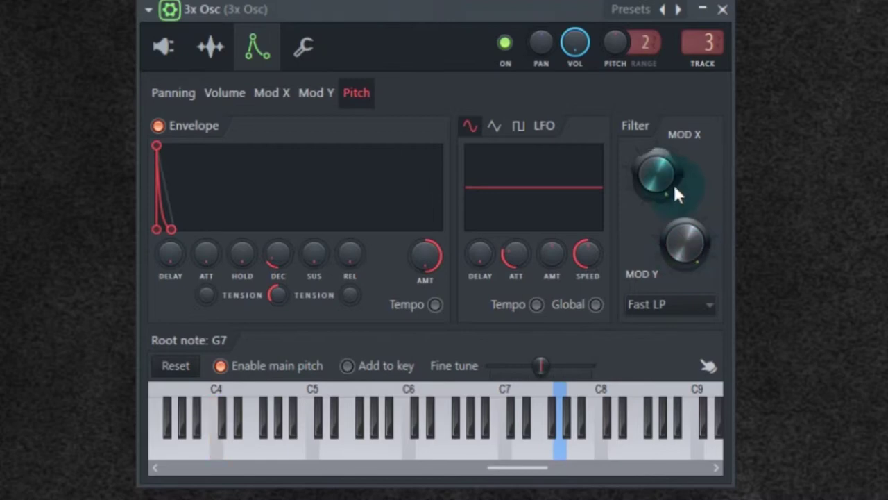
{"action": "left_click_drag", "start_coordinate": [674, 189], "coordinate": [675, 132]}
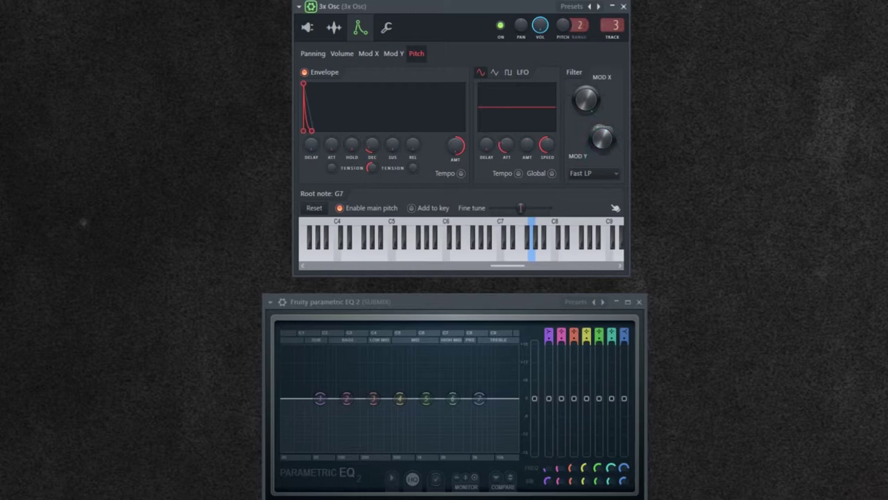
Play the kick and retune the filter resonance, lowering it then nudging it back up.
{"action": "left_click_drag", "start_coordinate": [586, 99], "coordinate": [586, 97]}
{"action": "left_click", "coordinate": [517, 264]}
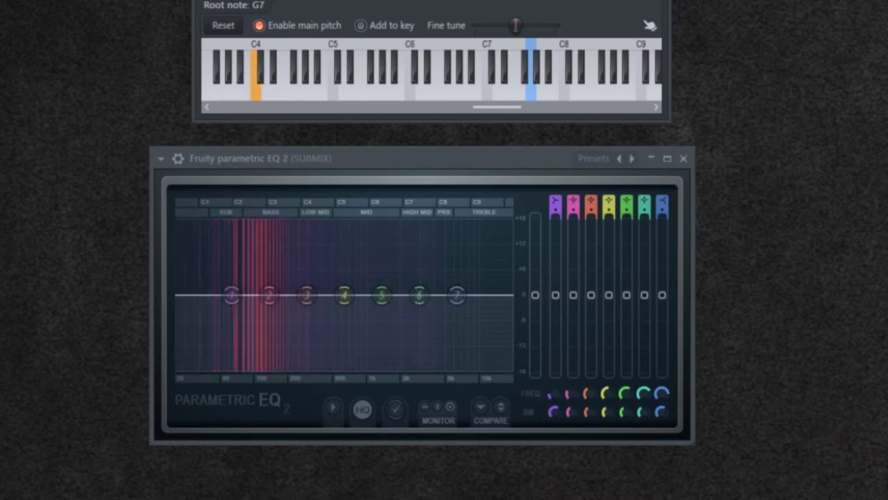
{"action": "left_click", "coordinate": [563, 108]}
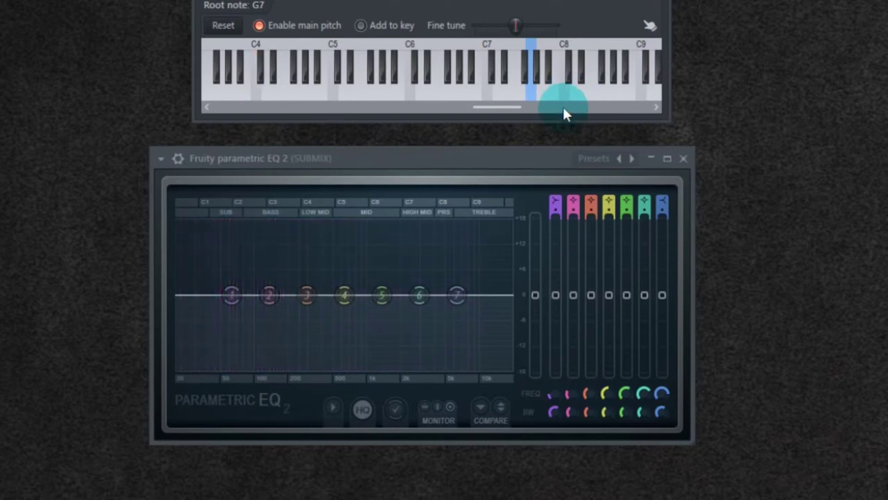
{"action": "left_click", "coordinate": [699, 253]}
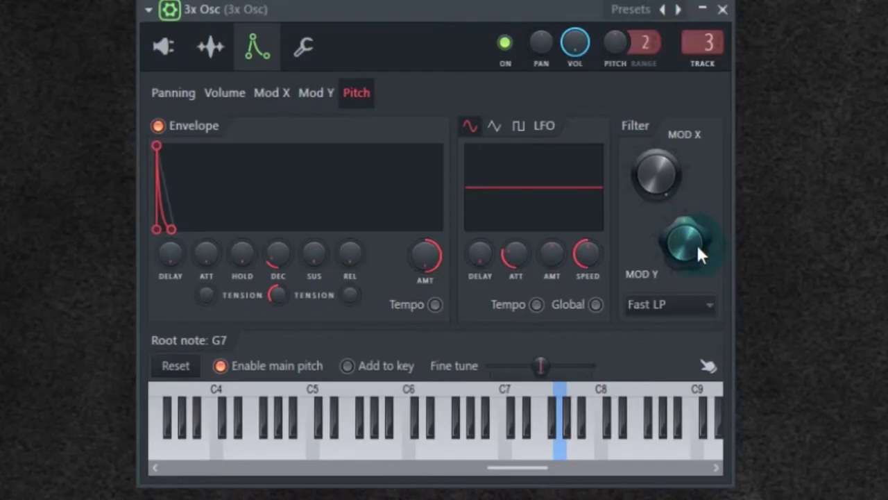
{"action": "mouse_move", "coordinate": [699, 254]}
{"action": "left_mouse_down"}
{"action": "mouse_move", "coordinate": [700, 281]}
{"action": "mouse_move", "coordinate": [698, 241]}
{"action": "left_mouse_up"}
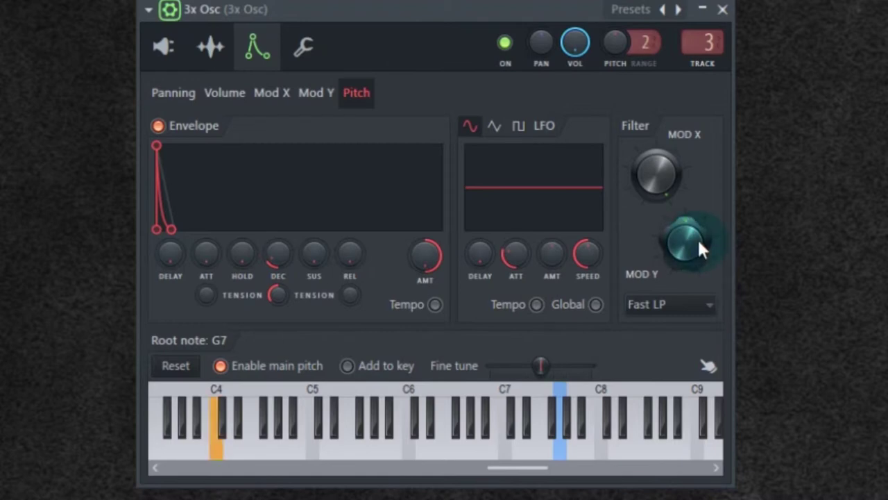
{"action": "mouse_move", "coordinate": [698, 243]}
{"action": "left_mouse_down"}
{"action": "mouse_move", "coordinate": [700, 256]}
{"action": "mouse_move", "coordinate": [698, 237]}
{"action": "mouse_move", "coordinate": [685, 239]}
{"action": "left_mouse_up"}
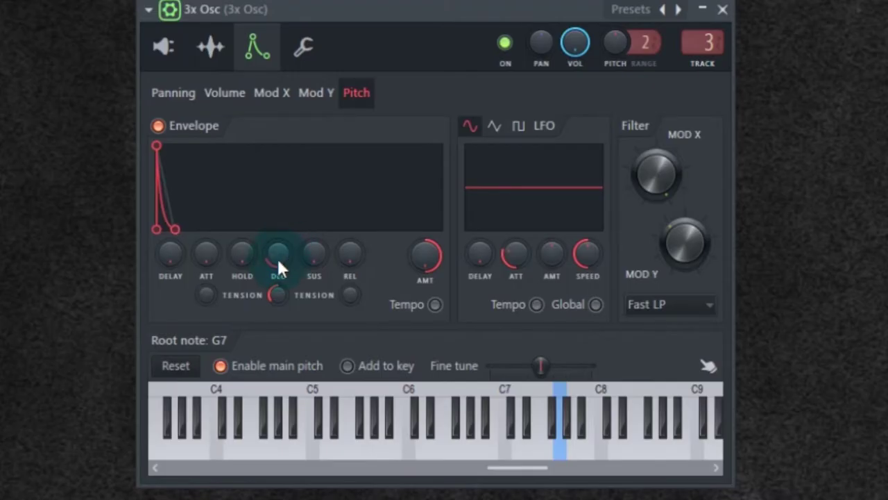
Shorten the pitch envelope's decay and set its tension to a concave curve.
{"action": "left_click_drag", "start_coordinate": [276, 256], "coordinate": [274, 296]}
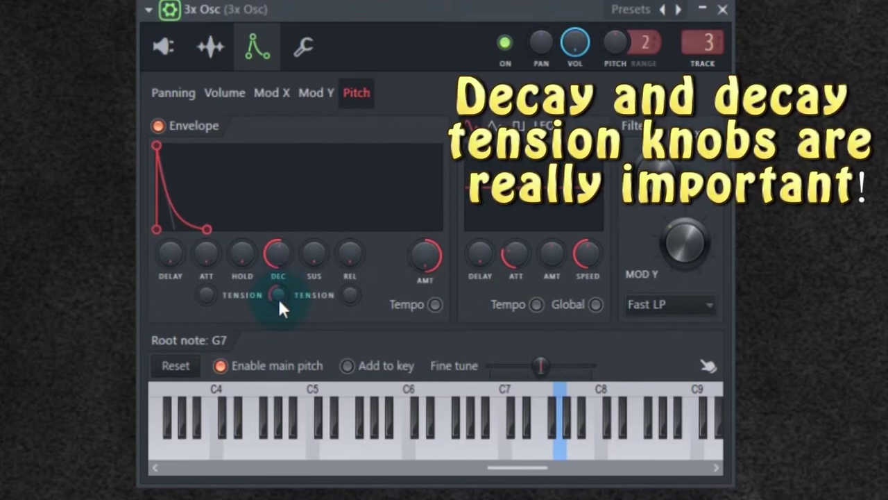
{"action": "left_click_drag", "start_coordinate": [279, 264], "coordinate": [285, 297]}
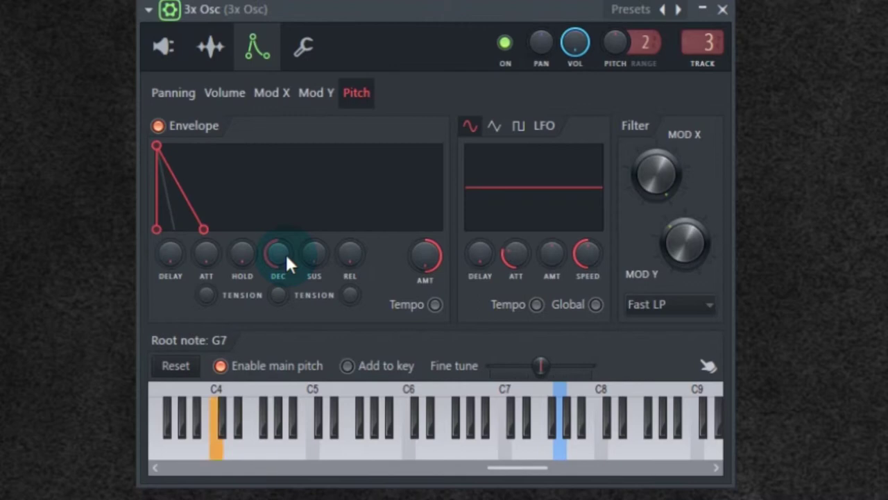
{"action": "mouse_move", "coordinate": [278, 295]}
{"action": "left_mouse_down"}
{"action": "mouse_move", "coordinate": [277, 357]}
{"action": "mouse_move", "coordinate": [288, 290]}
{"action": "left_mouse_up"}
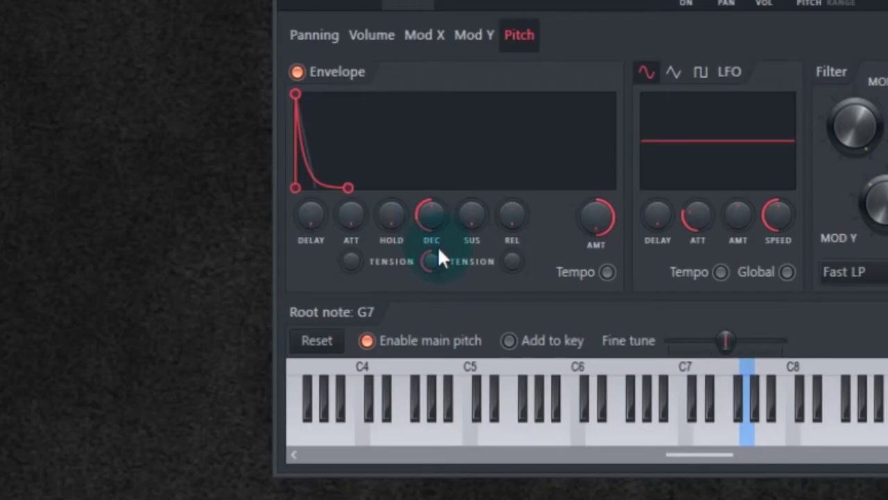
{"action": "left_click_drag", "start_coordinate": [433, 262], "coordinate": [433, 258]}
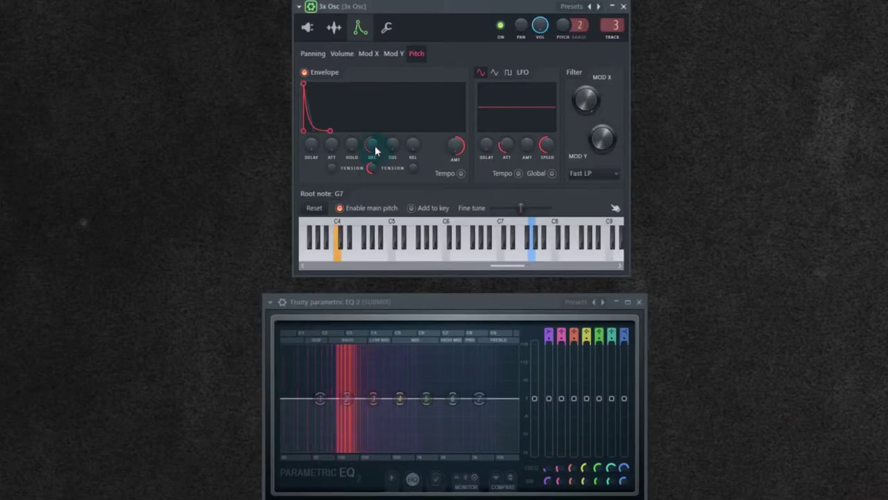
{"action": "left_click_drag", "start_coordinate": [436, 216], "coordinate": [436, 210]}
{"action": "left_click_drag", "start_coordinate": [371, 144], "coordinate": [371, 151]}
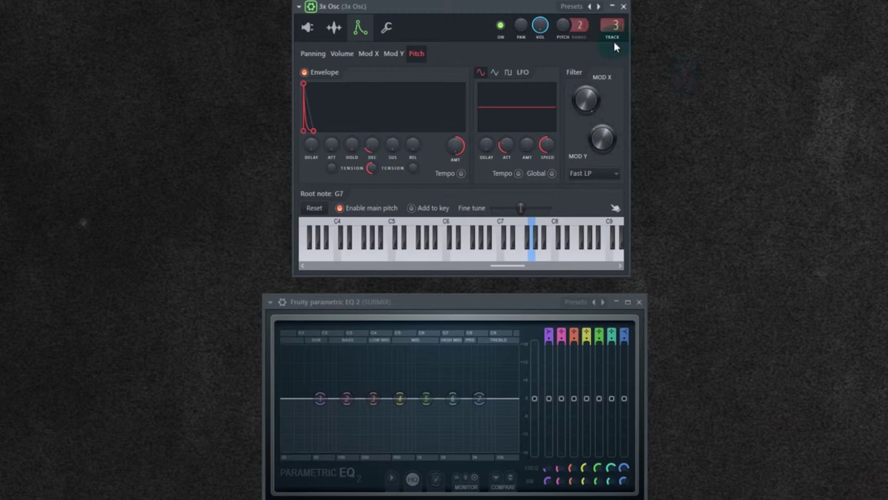
Browse the 3x Osc presets under Channel presets, then return to the pitch envelope tab.
{"action": "left_click", "coordinate": [569, 9]}
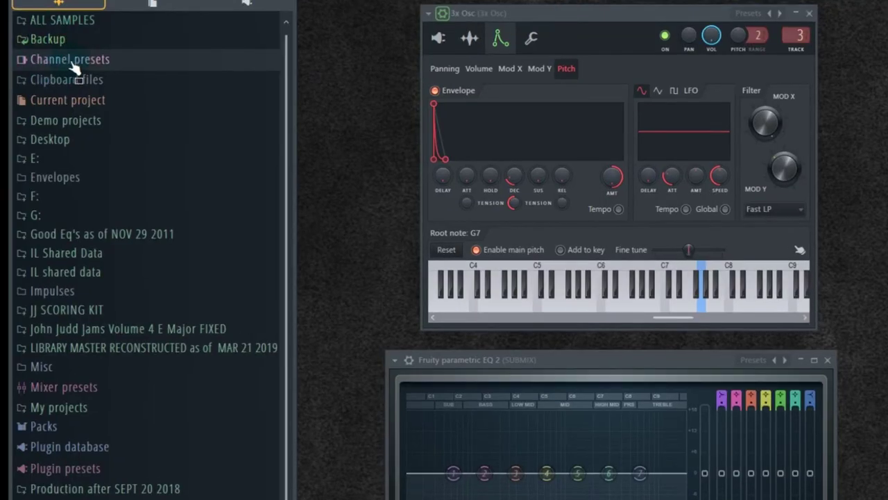
{"action": "left_click", "coordinate": [24, 64]}
{"action": "left_click", "coordinate": [31, 82]}
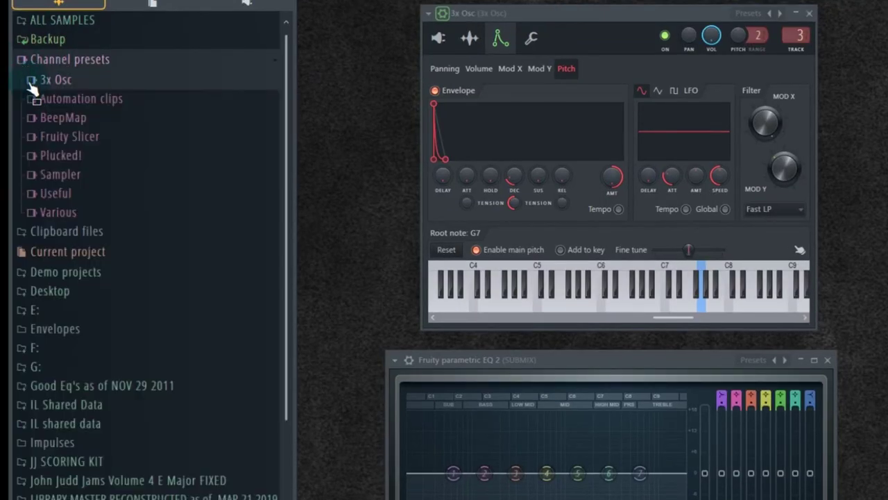
{"action": "left_click", "coordinate": [31, 81]}
{"action": "scroll", "coordinate": [60, 198], "scroll_direction": "down", "scroll_amount": 1}
{"action": "scroll", "coordinate": [30, 79], "scroll_direction": "up", "scroll_amount": 1}
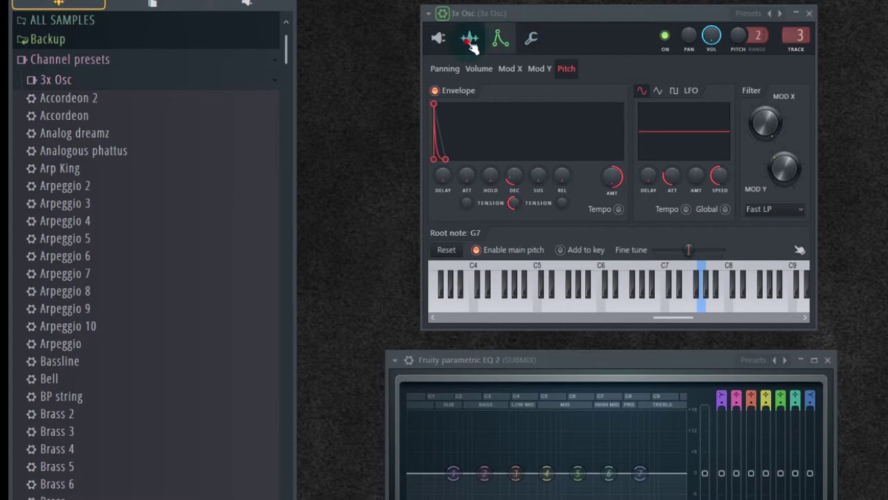
{"action": "left_click", "coordinate": [437, 38]}
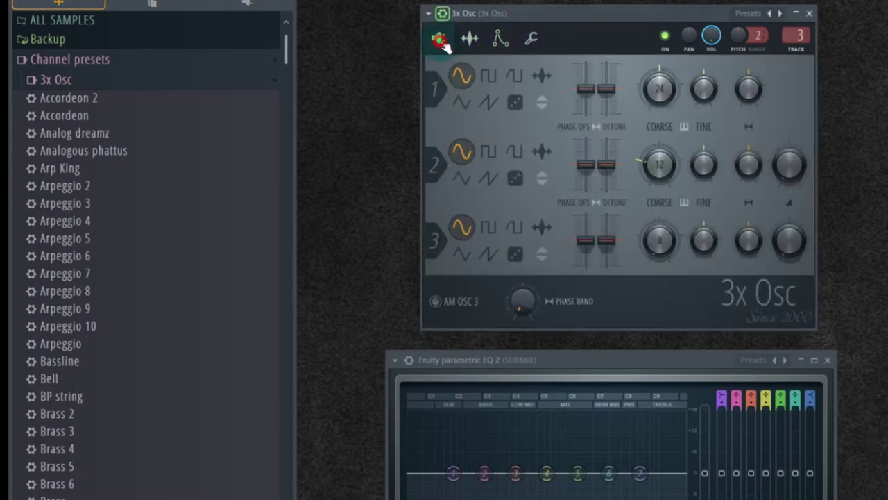
{"action": "left_click", "coordinate": [500, 44]}
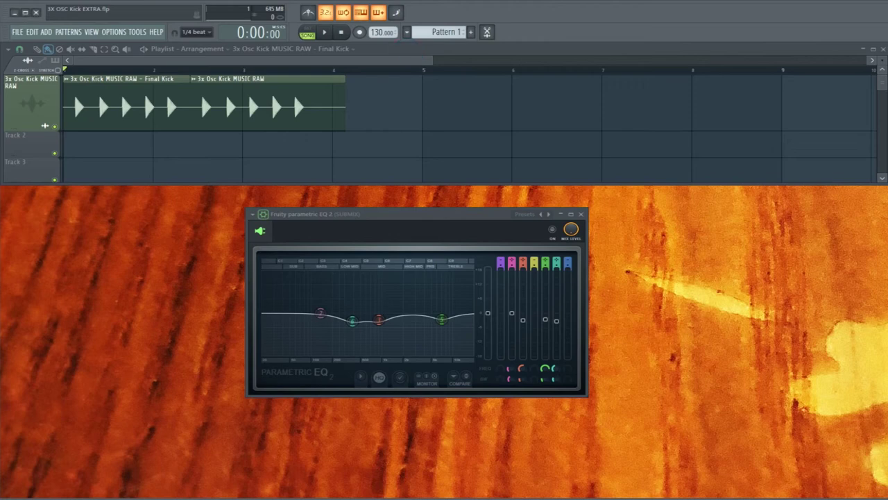
Play the kick twice with Parametric EQ 2 bypassed to hear it uncoloured.
{"action": "key", "text": "space"}
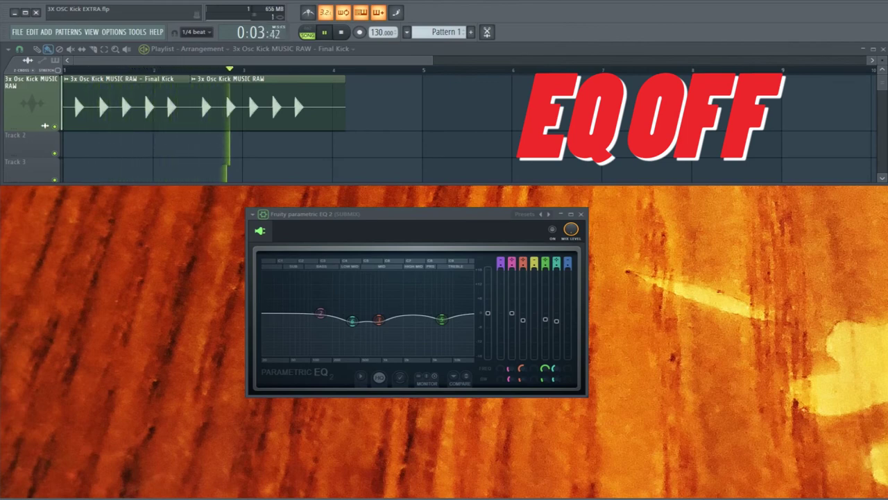
{"action": "key", "text": "space"}
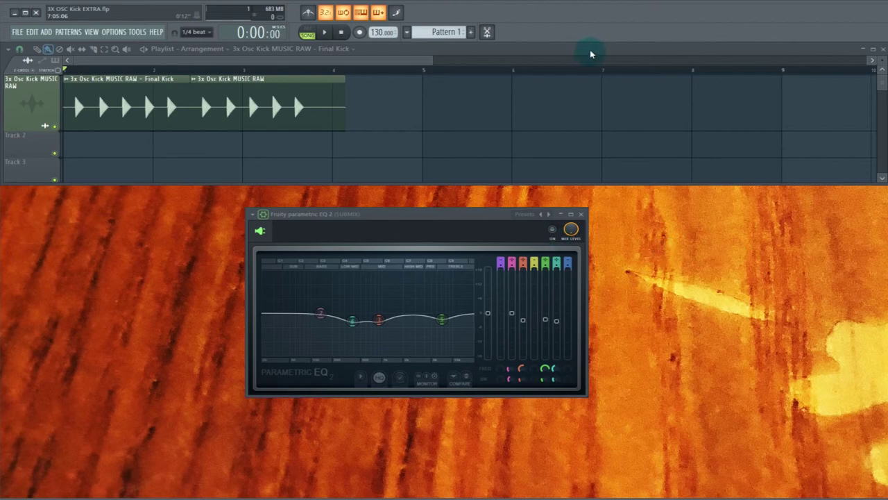
{"action": "key", "text": "space"}
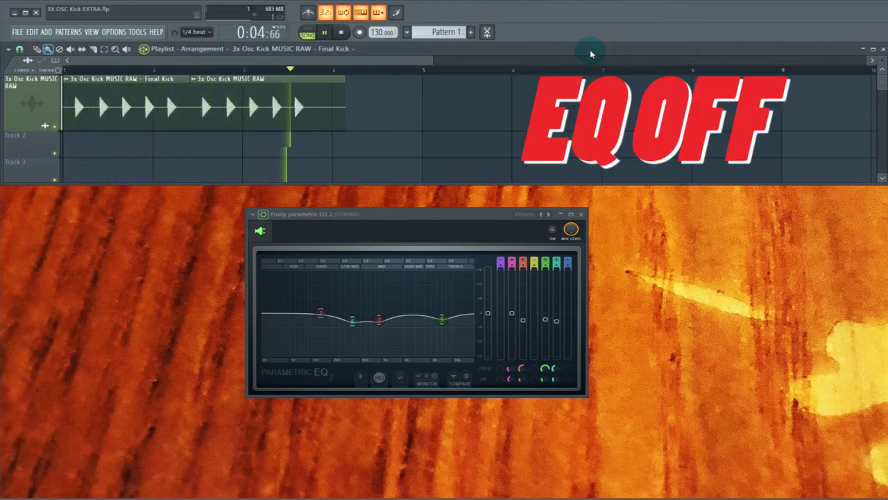
{"action": "key", "text": "space"}
Switch Parametric EQ 2 back on and play the kick with the EQ active.
{"action": "left_click", "coordinate": [552, 230]}
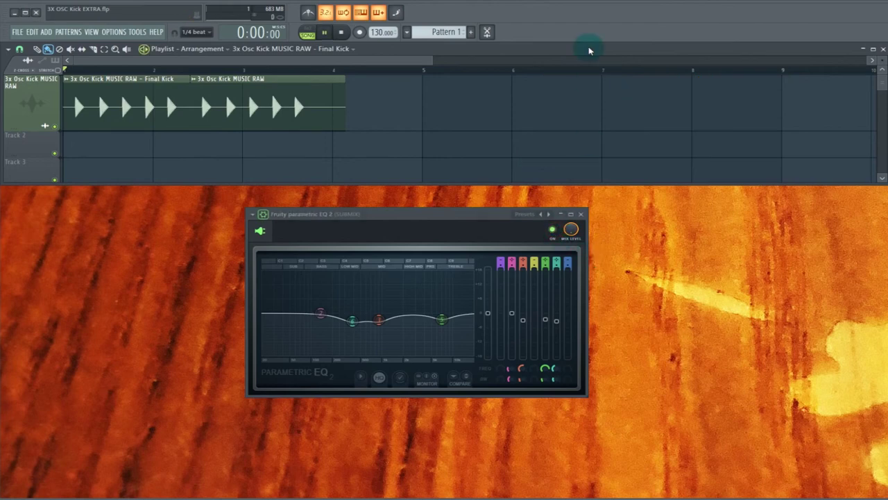
{"action": "key", "text": "space"}
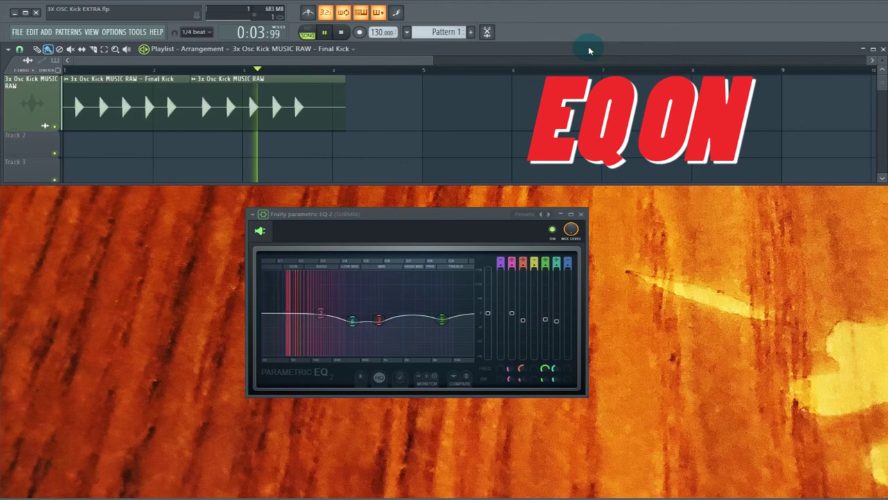
{"action": "key", "text": "space"}
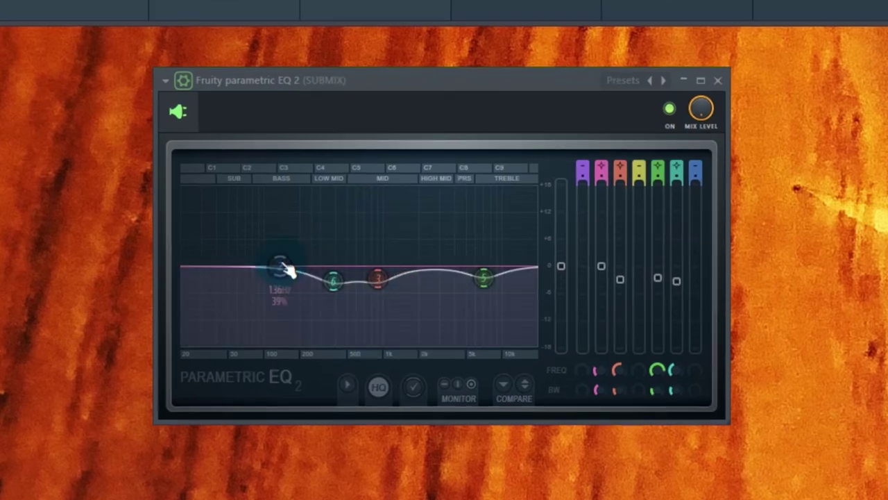
Set band 2 to a roughly +12 dB peak near 6.4–7.5 kHz, brightening the kick.
{"action": "left_click_drag", "start_coordinate": [286, 269], "coordinate": [319, 271]}
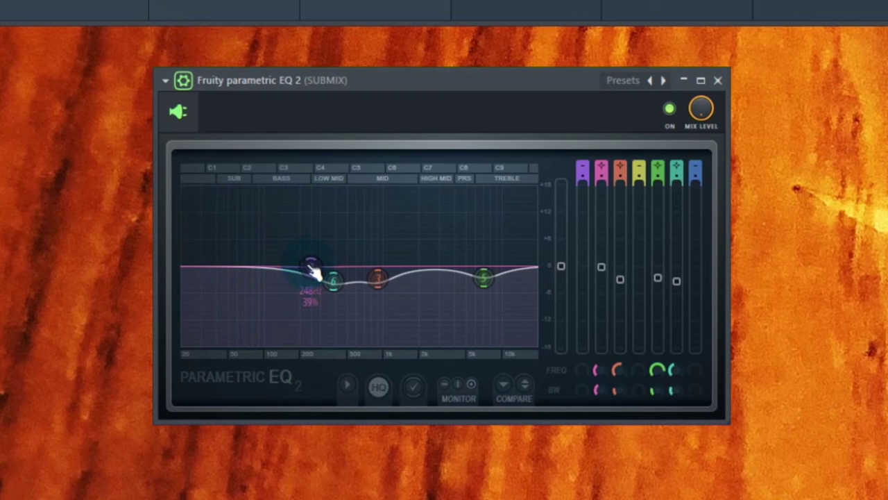
{"action": "left_click_drag", "start_coordinate": [311, 266], "coordinate": [478, 243]}
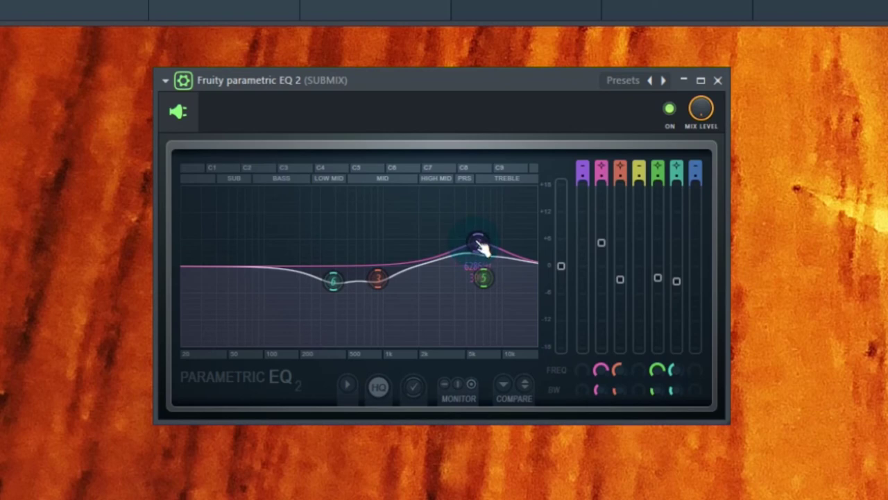
{"action": "left_click_drag", "start_coordinate": [482, 243], "coordinate": [468, 266]}
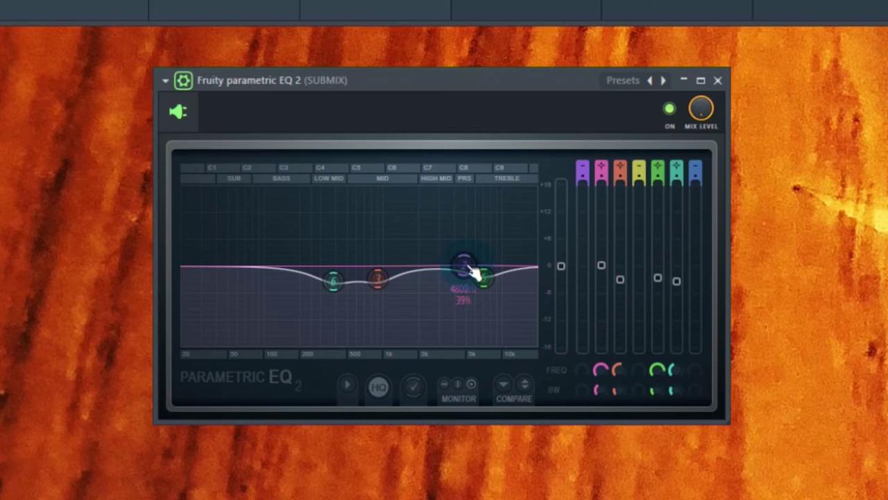
{"action": "left_click_drag", "start_coordinate": [474, 272], "coordinate": [487, 205]}
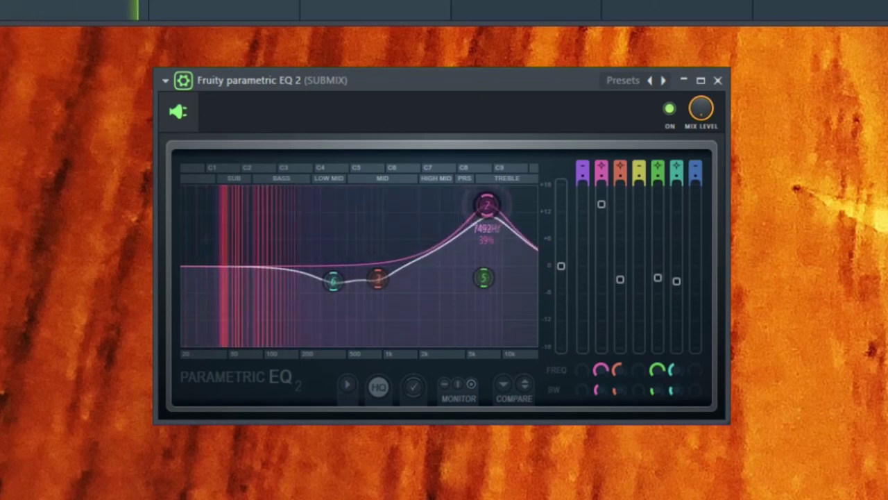